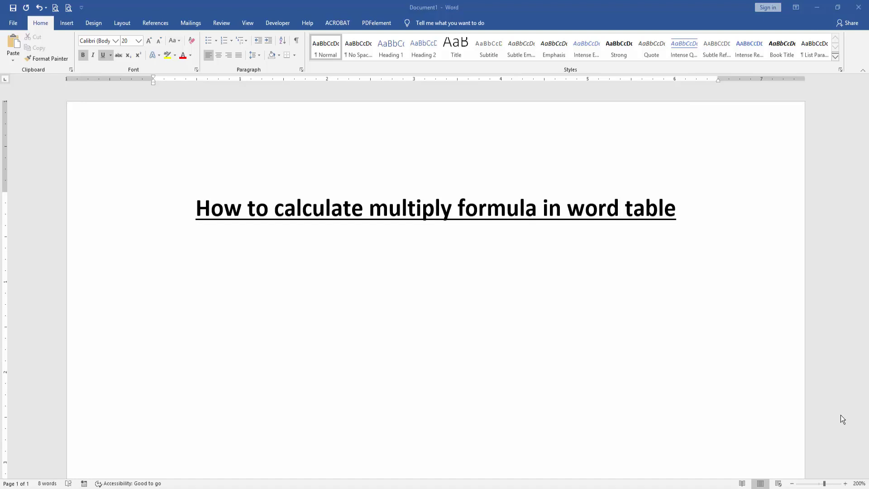
Step: Insert a table with one row and three columns directly below the title
{"action": "left_click", "coordinate": [363, 304]}
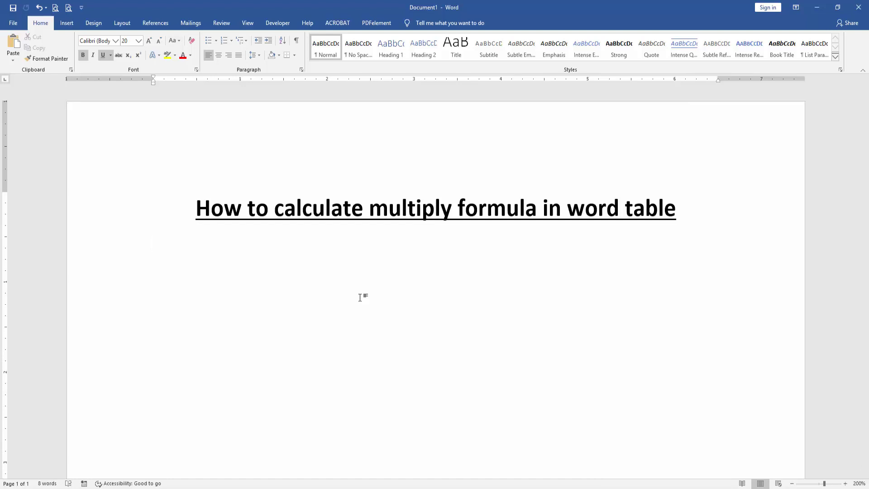
{"action": "left_click", "coordinate": [67, 23]}
{"action": "left_click", "coordinate": [76, 57]}
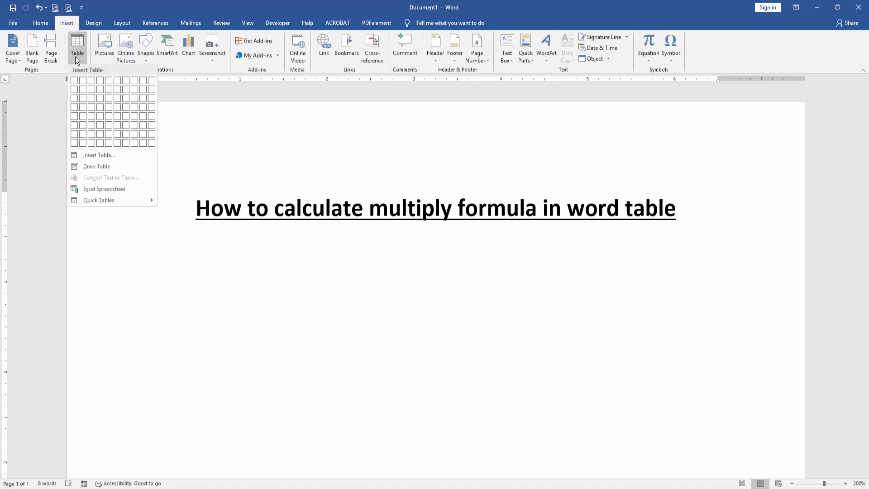
{"action": "left_click", "coordinate": [92, 82]}
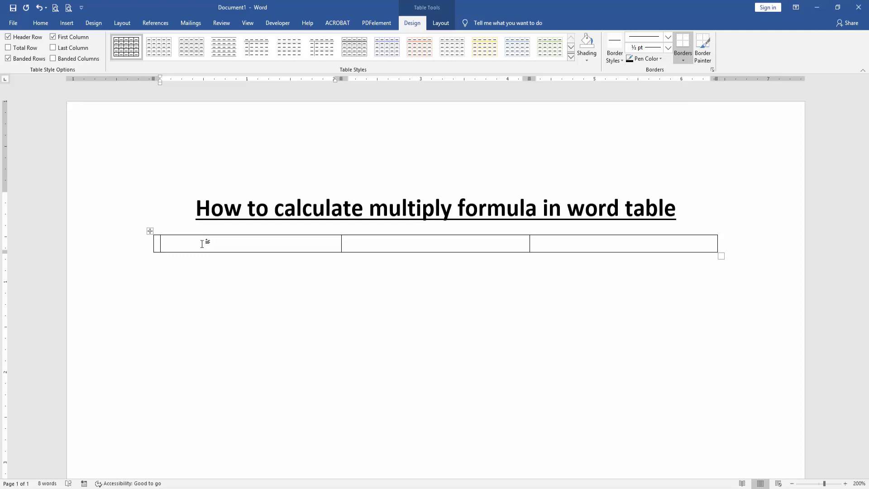
{"action": "type", "text": "11"}
Step: Enter 100 in the first cell and 2 in the second, ending in the third cell
{"action": "key", "text": "BackSpace"}
{"action": "type", "text": "00"}
{"action": "key", "text": "Tab"}
{"action": "type", "text": "2"}
{"action": "key", "text": "Tab"}
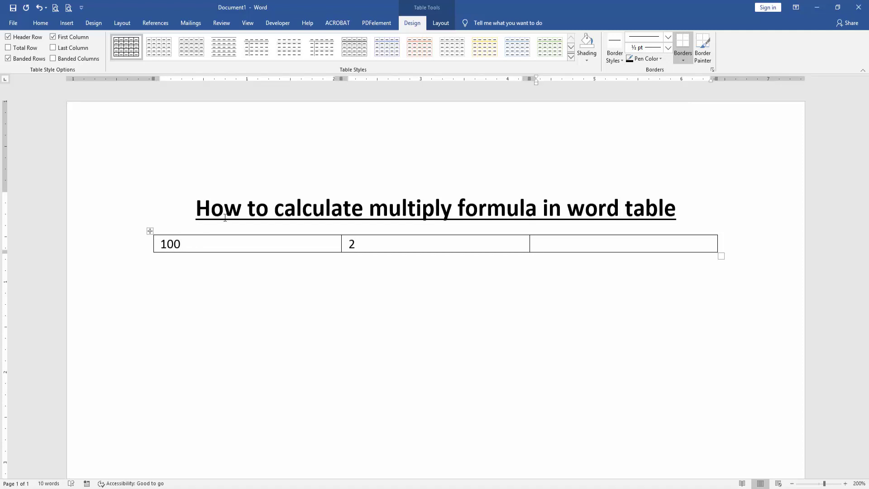
Step: Give the third cell the formula =PRODUCT(LEFT) instead of =SUM(LEFT), showing 200
{"action": "left_click", "coordinate": [441, 22]}
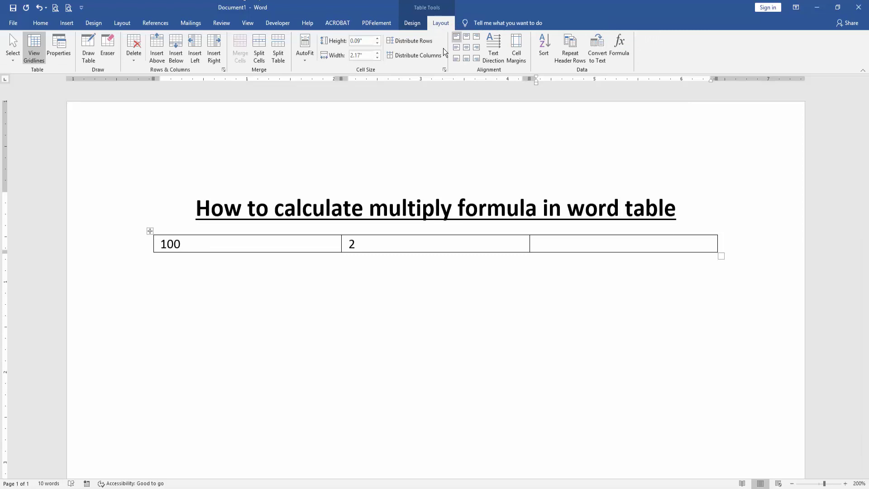
{"action": "left_click", "coordinate": [619, 47]}
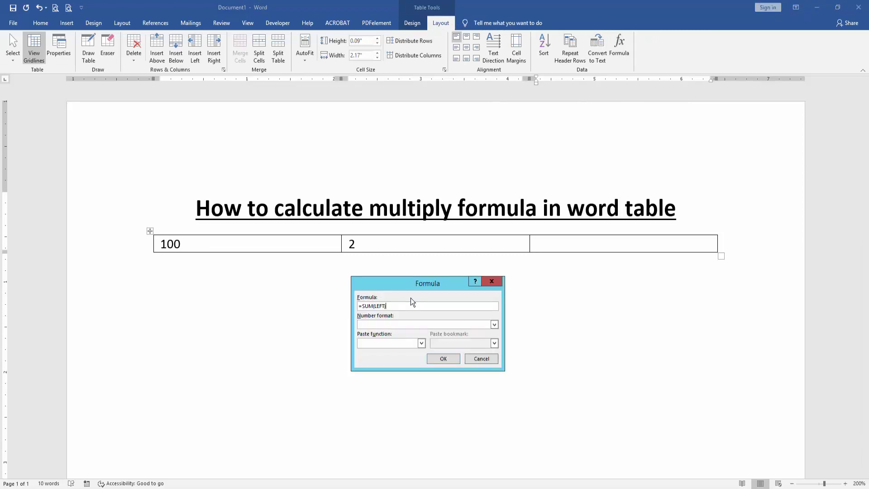
{"action": "left_click_drag", "start_coordinate": [373, 306], "coordinate": [363, 305]}
{"action": "type", "text": "PRO"}
{"action": "key", "text": "BackSpace"}
{"action": "key", "text": "BackSpace"}
{"action": "key", "text": "BackSpace"}
{"action": "type", "text": "RODUCT"}
{"action": "left_click", "coordinate": [446, 358]}
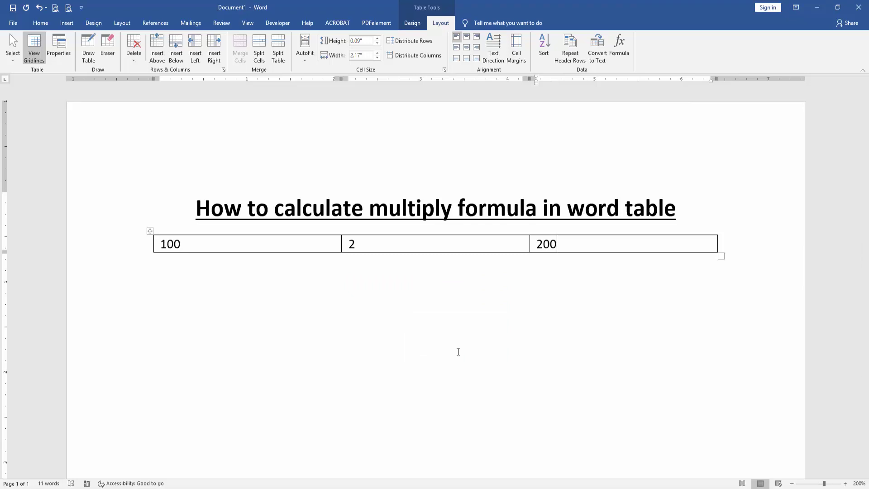
{"action": "left_click", "coordinate": [339, 286]}
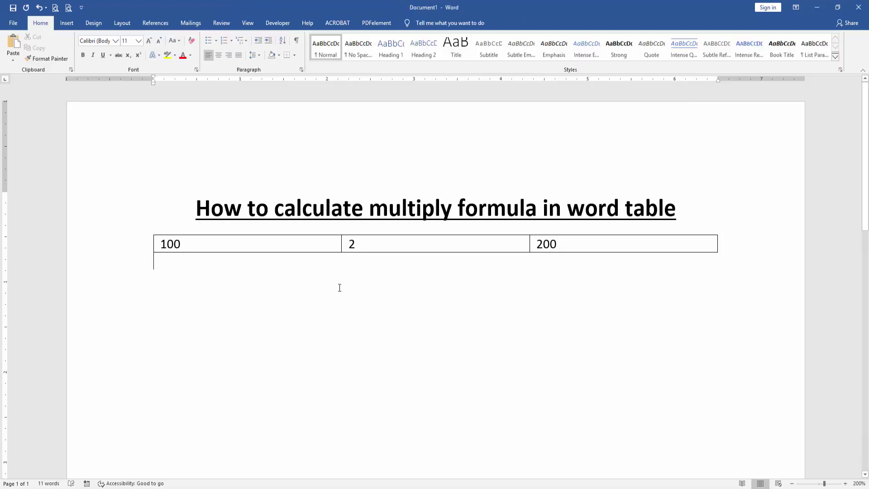